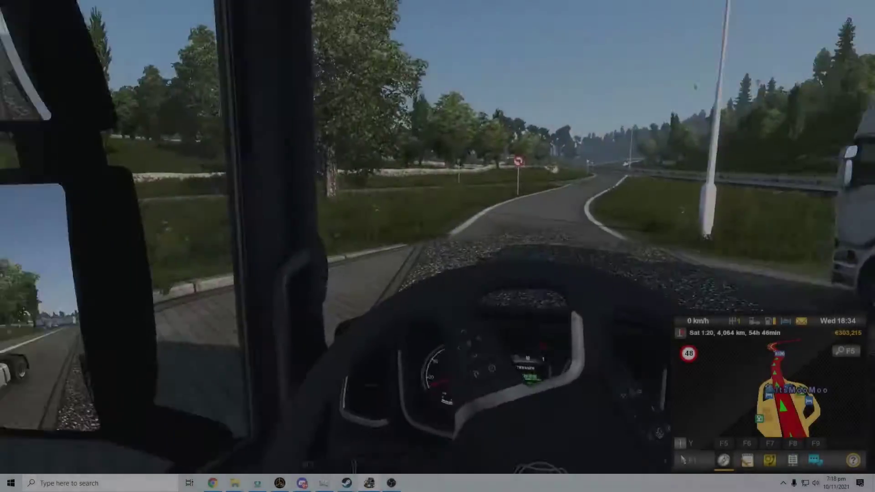
Step: Switch between exterior camera 2 and cab camera 1 to view the neighbouring parked trucks
key(2)
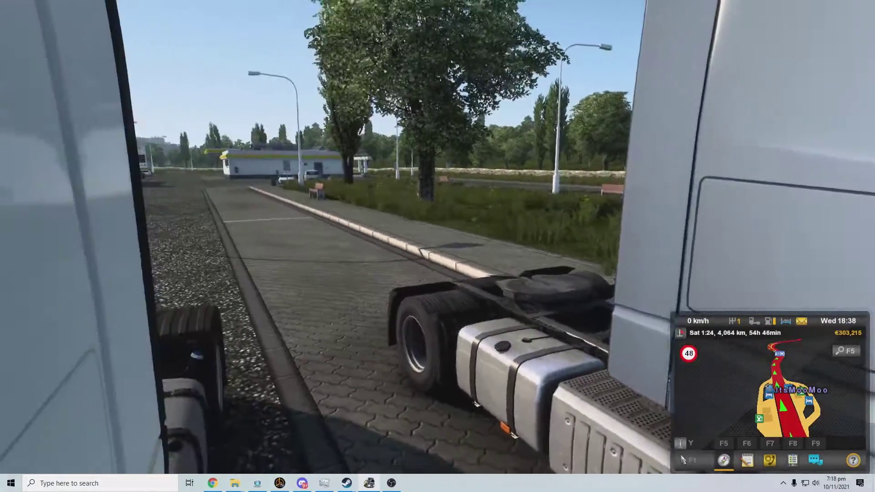
key(1)
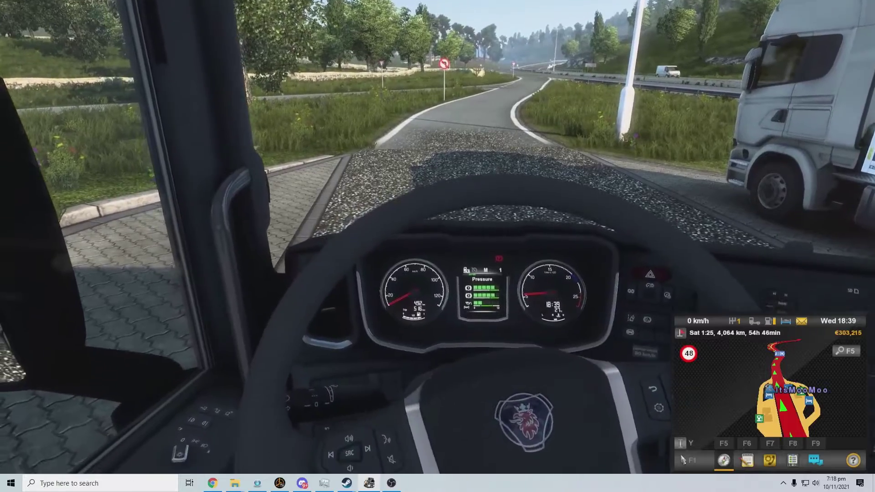
key(2)
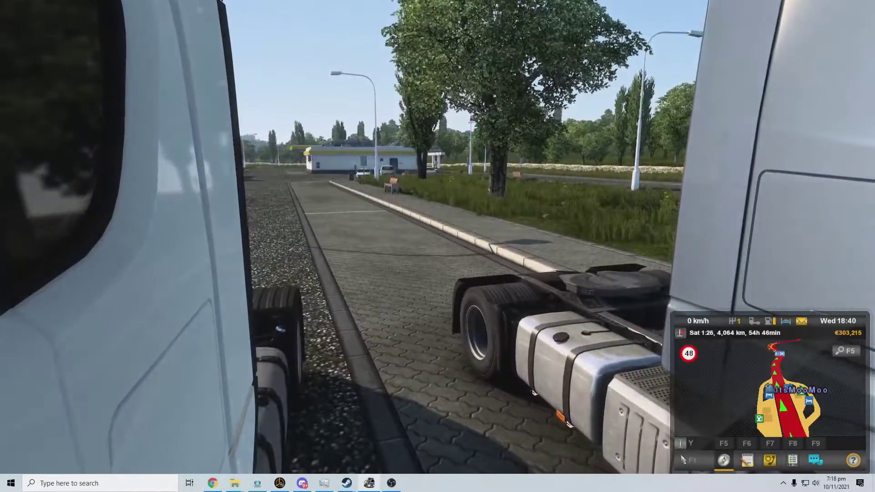
Step: Return to the in-cab driver camera before heading onto the autobahn
key(1)
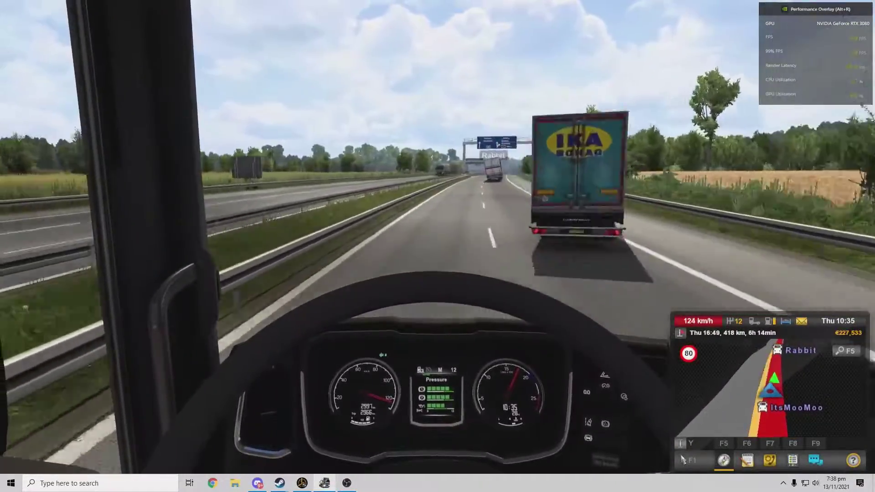
Step: Check the truck damage (F8), restore the navigation map, and glance out the side window
key(F8)
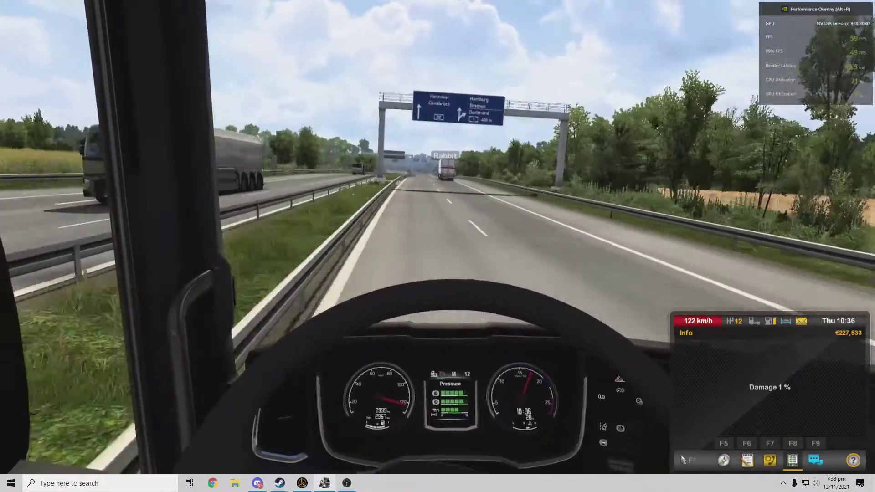
key(F5)
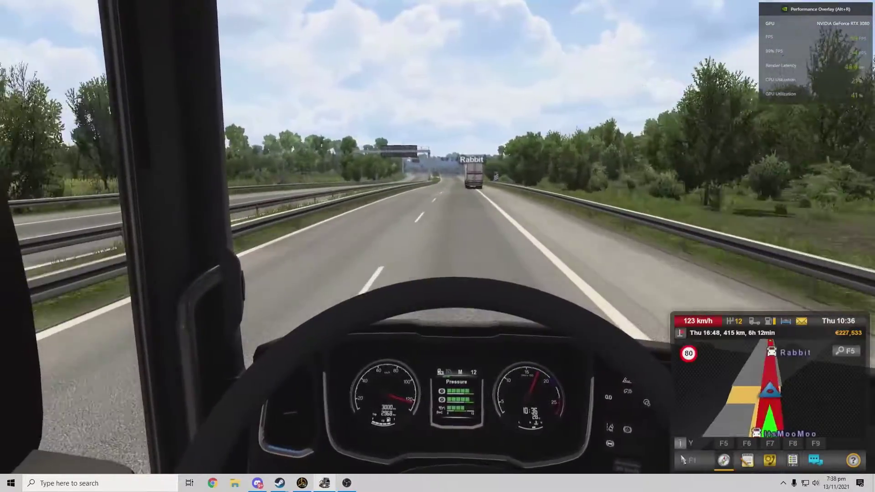
key(5)
key(1)
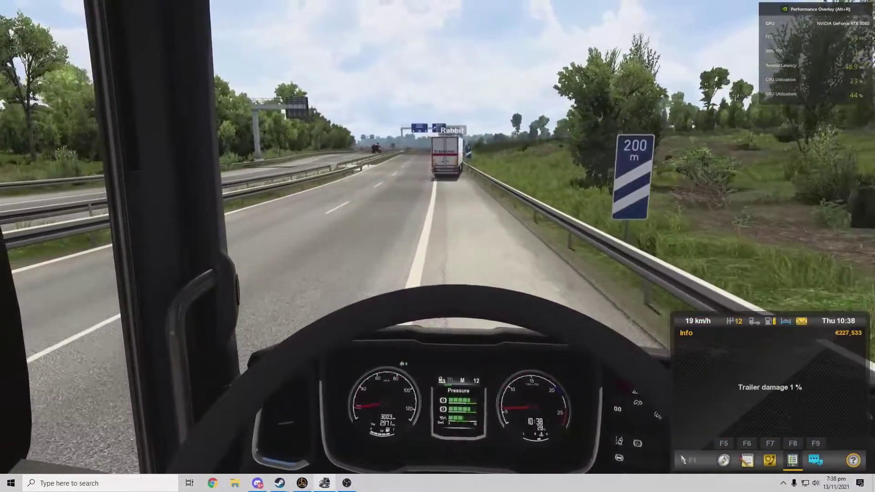
Step: Alternate between the roadside (8), trailer-side (5) and cab (1) cameras while cruising
key(8)
key(1)
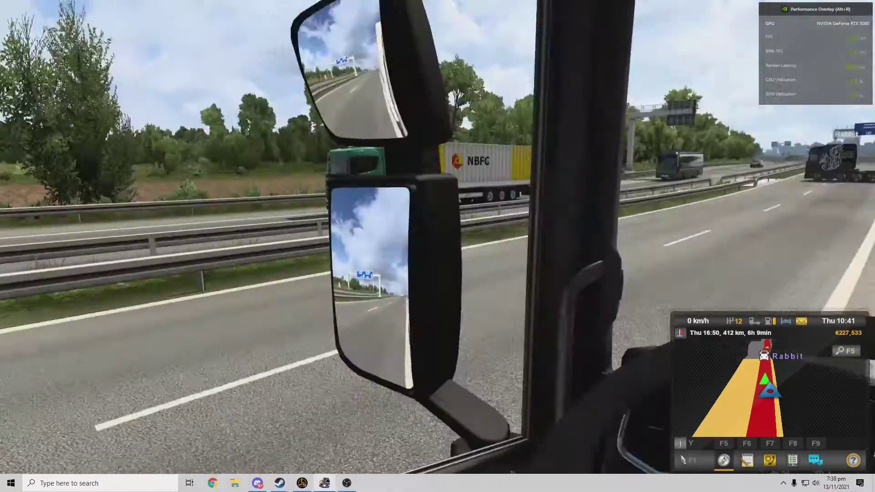
key(5)
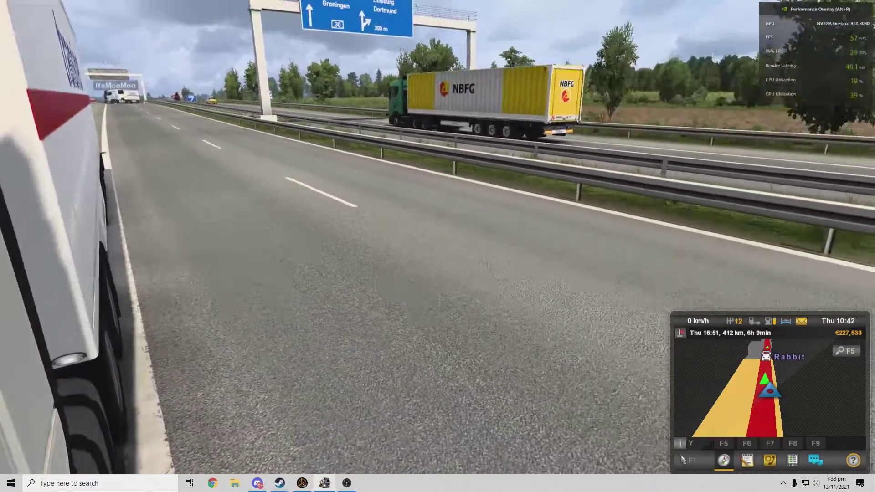
key(1)
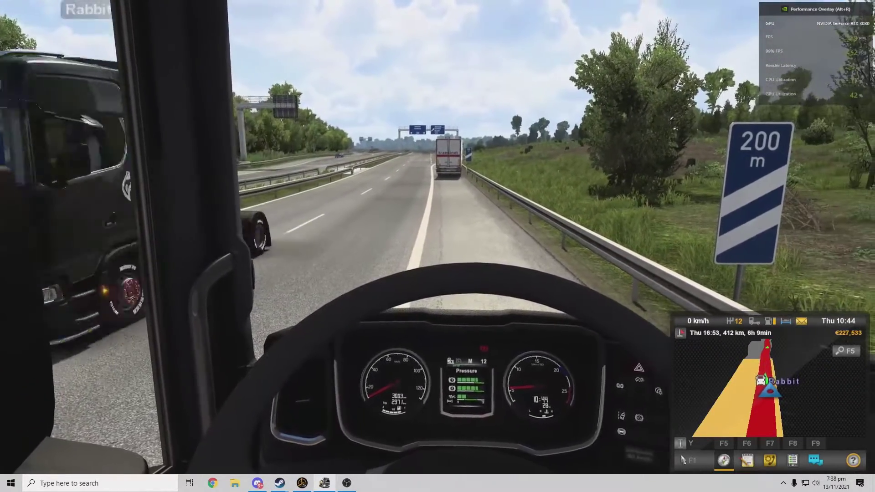
key(8)
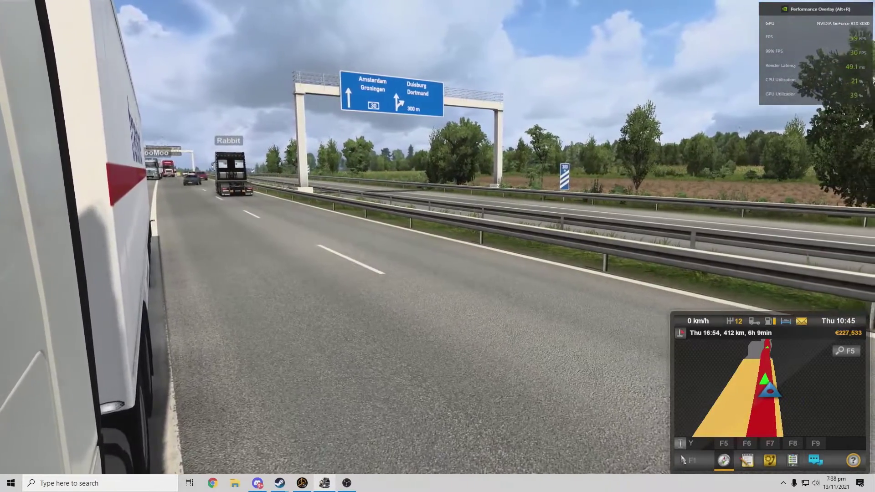
key(1)
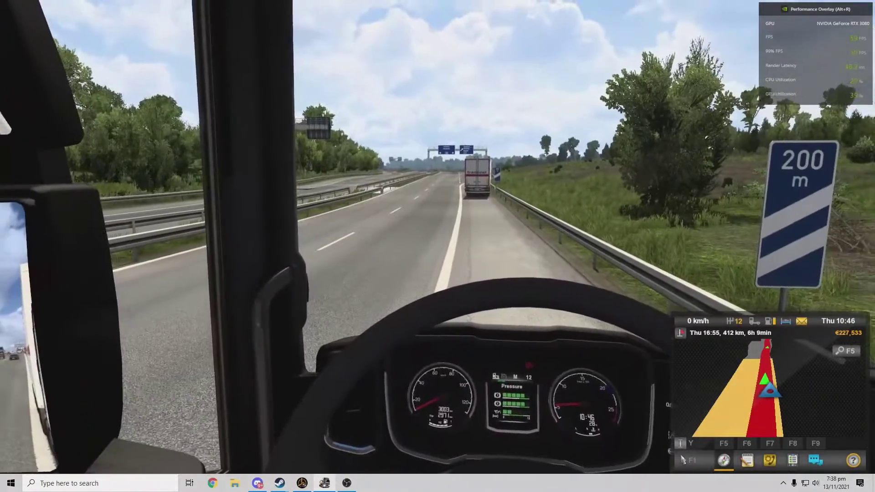
key(5)
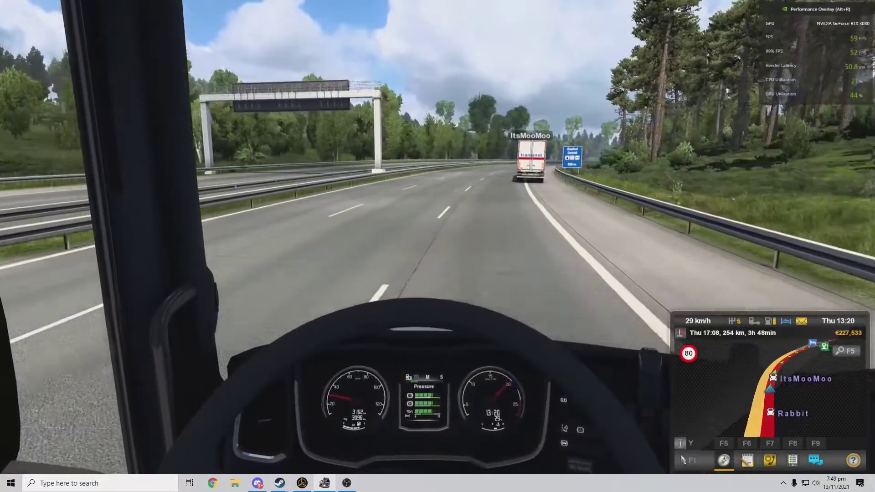
Step: Start the windscreen wipers before leaving the autobahn for the city
key(p)
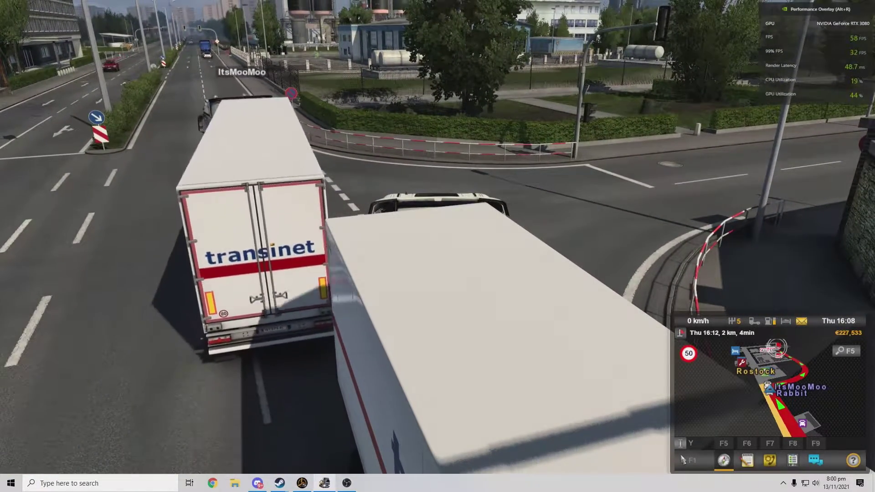
Step: Return to the in-cab driver camera for the delivery and night drive
key(1)
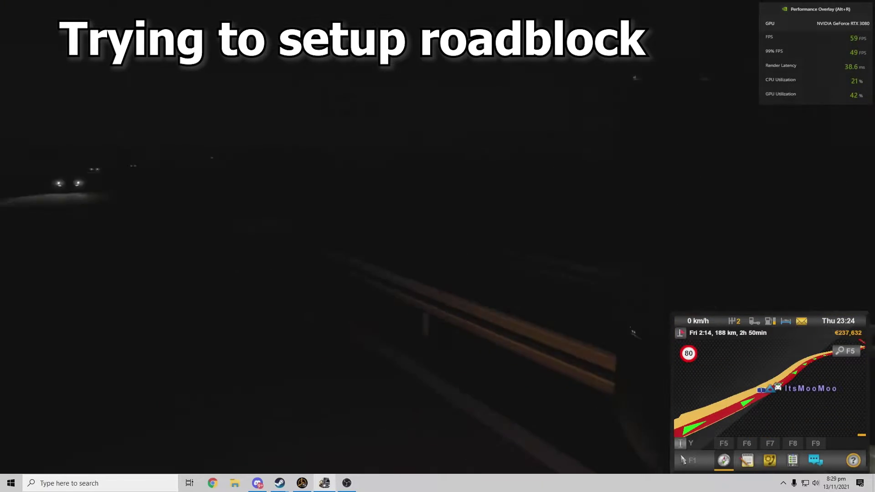
Step: Turn on the headlights, then the hazard warning lights, then the high beams
key(l)
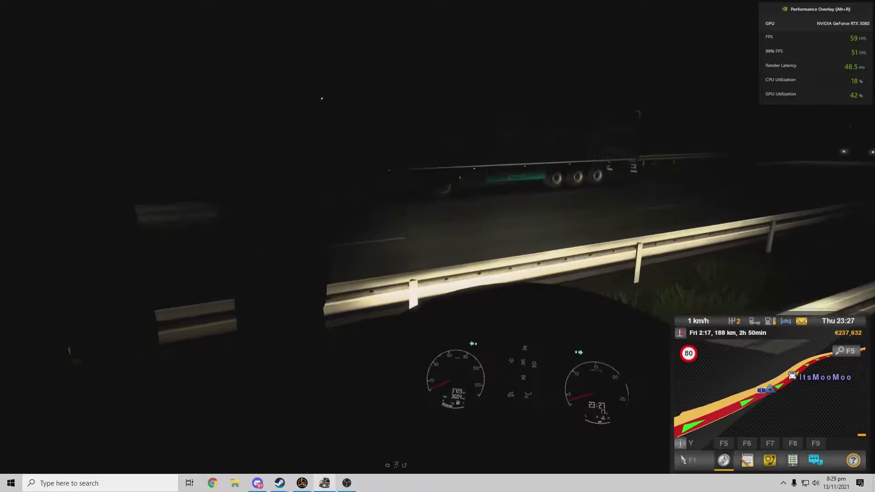
key(f)
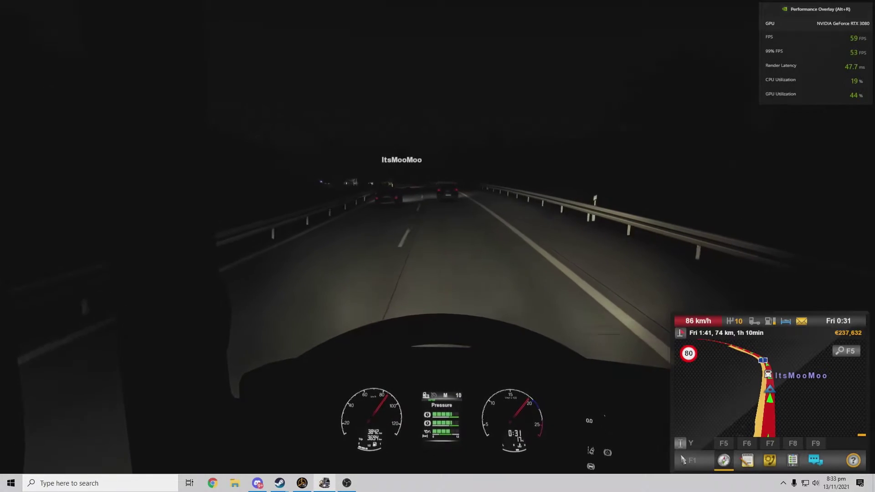
key(k)
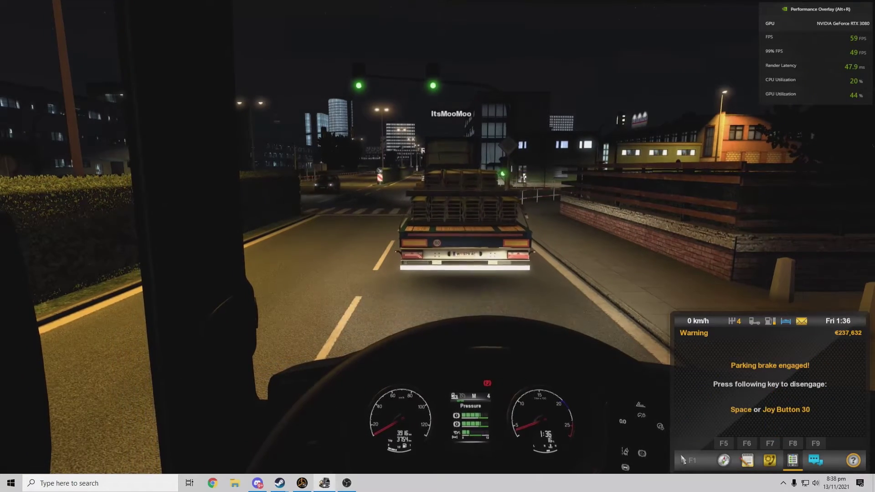
Step: Release the parking brake to pull away behind ItsMooMoo's trailer
key(space)
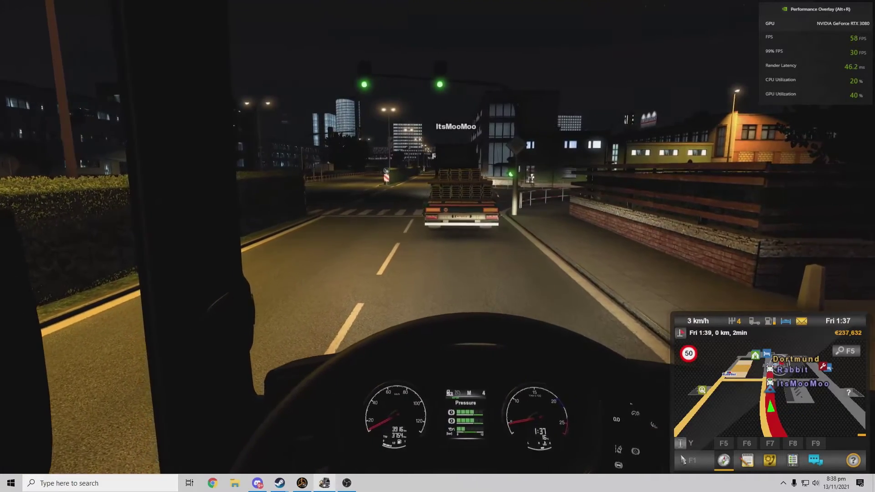